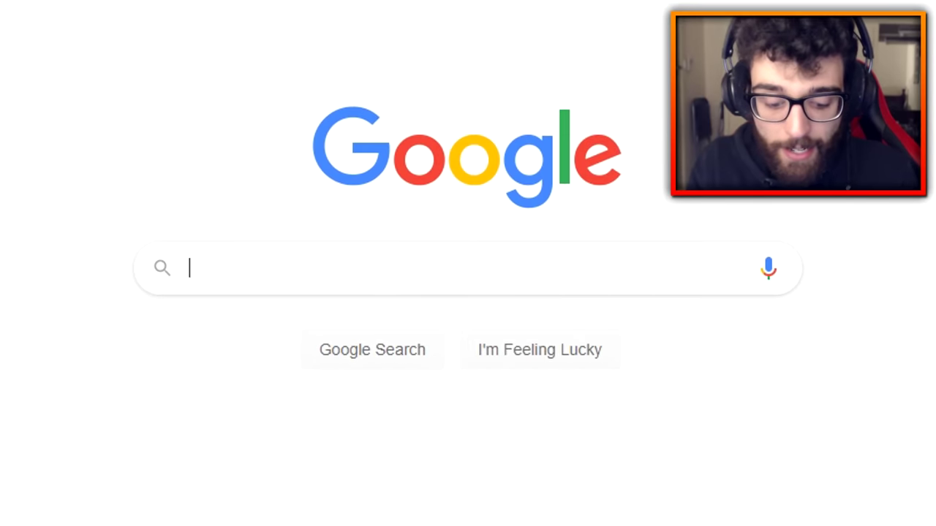
Step: Search Google for 'gameloop call of duty' and open the Call Of Duty Mobile - GameLoop page
{"action": "type", "text": "gameloop "}
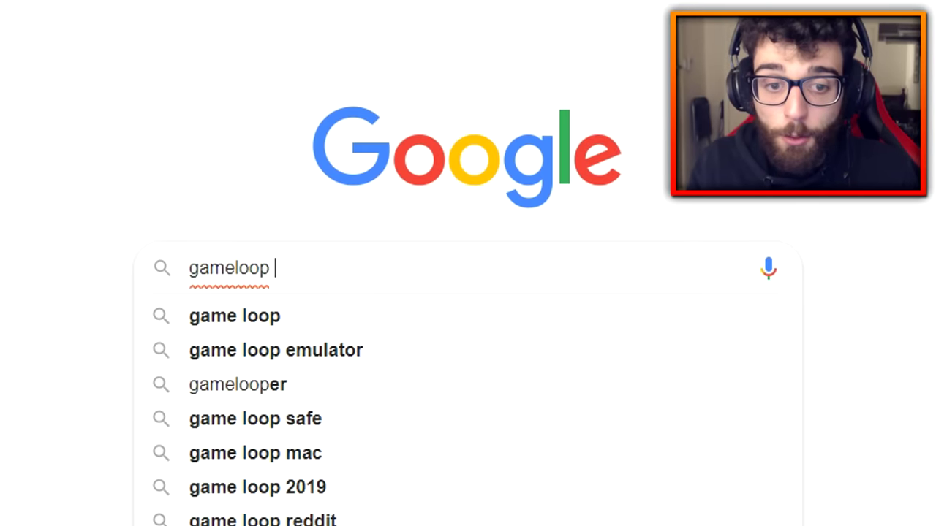
{"action": "type", "text": "call of duty"}
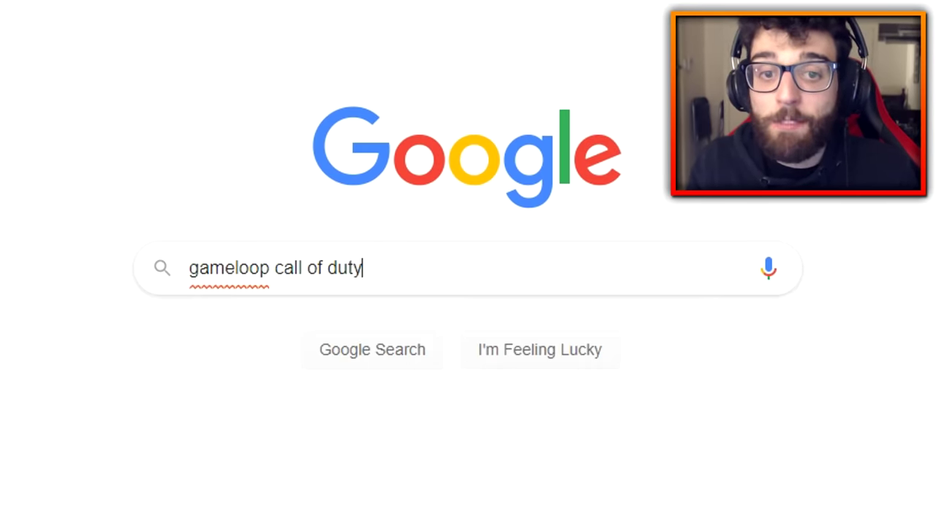
{"action": "key", "text": "Return"}
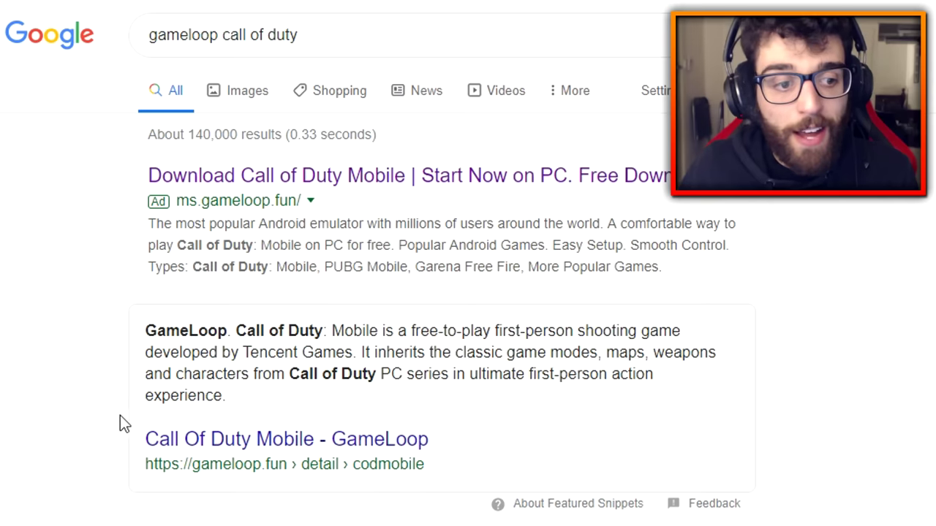
{"action": "left_click", "coordinate": [276, 447]}
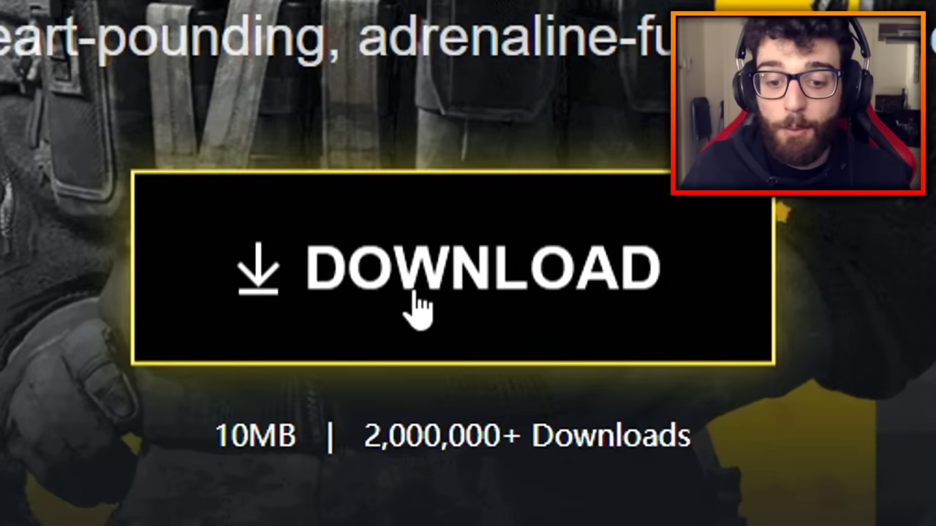
Step: Save the Call of Duty Mobile installer to the Desktop and minimize the browser
{"action": "left_click", "coordinate": [417, 307]}
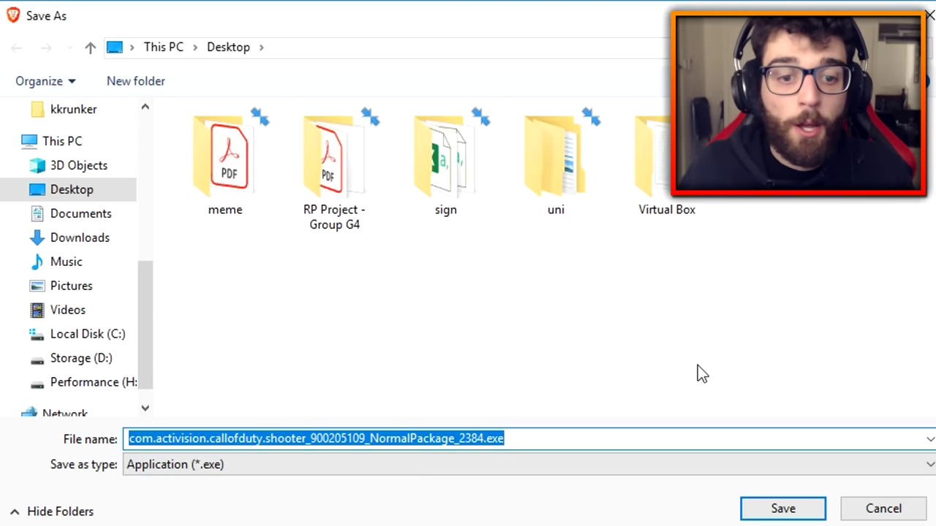
{"action": "left_click", "coordinate": [775, 512]}
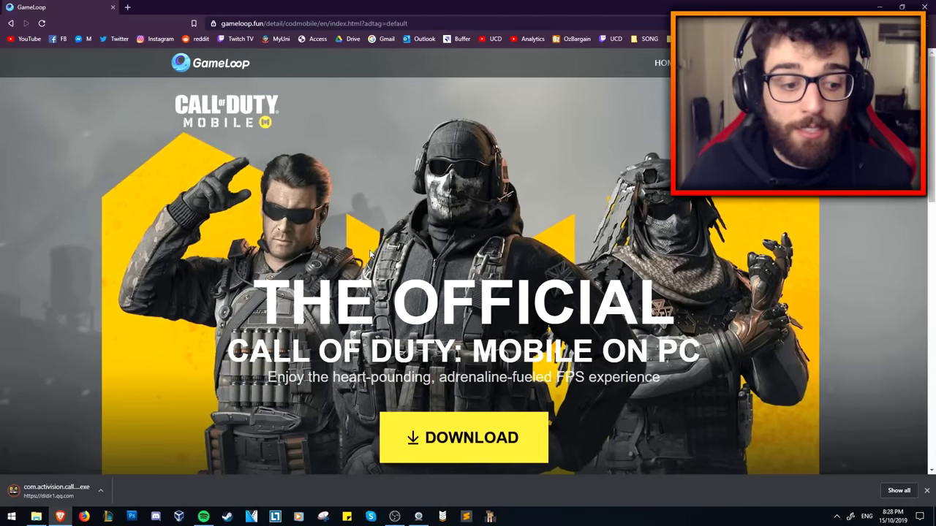
{"action": "left_click", "coordinate": [878, 7]}
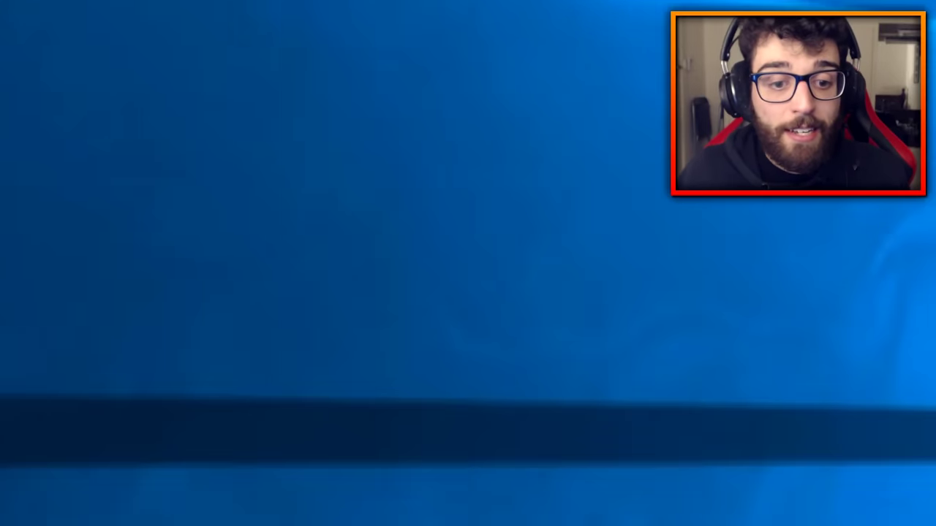
Step: Run the com.activision Call of Duty installer from the desktop so GameLoop installs it
{"action": "left_click", "coordinate": [16, 366]}
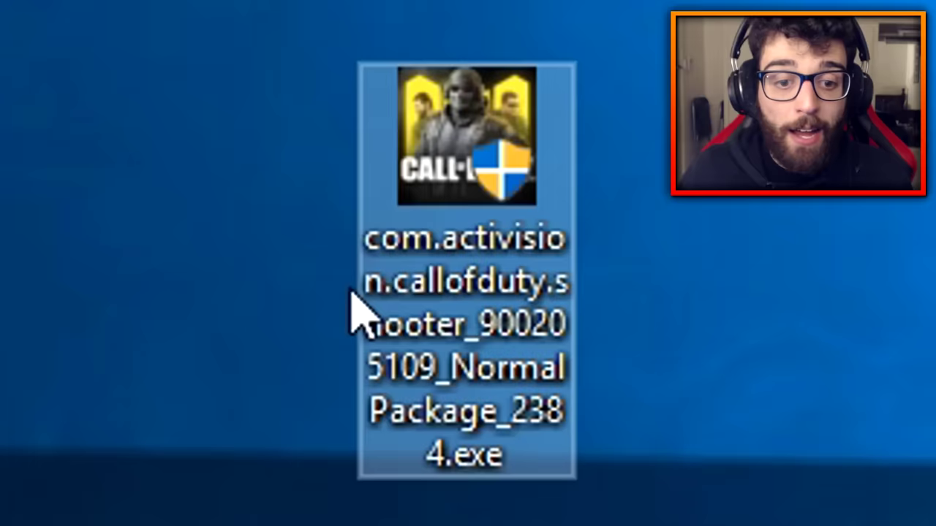
{"action": "left_click", "coordinate": [627, 177]}
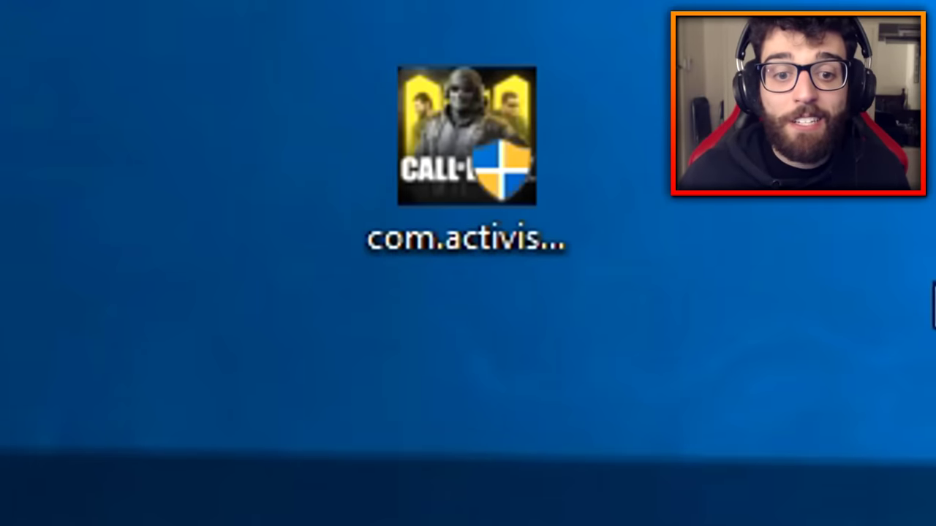
{"action": "double_click", "coordinate": [442, 139]}
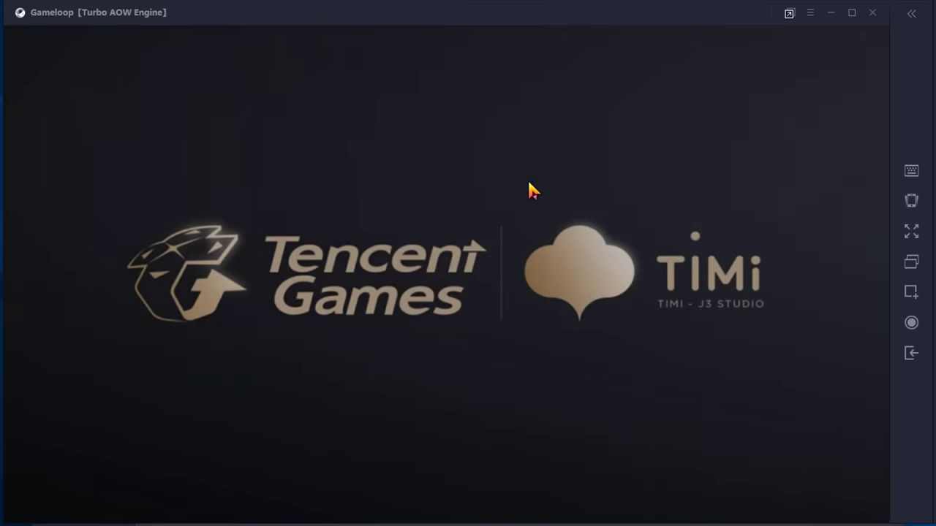
Step: Exit the running game and open GameLoop's Setting Center on the Engine page
{"action": "left_click", "coordinate": [872, 13]}
{"action": "left_click", "coordinate": [475, 293]}
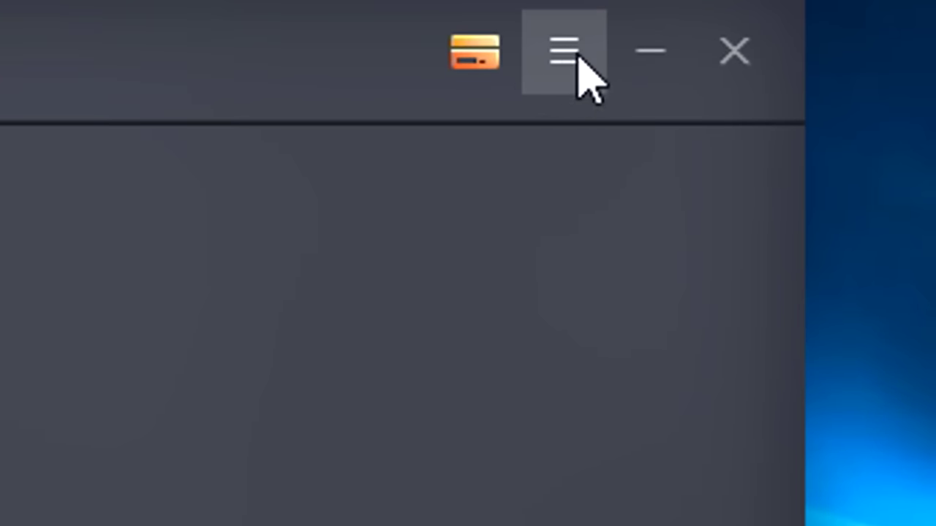
{"action": "left_click", "coordinate": [557, 59]}
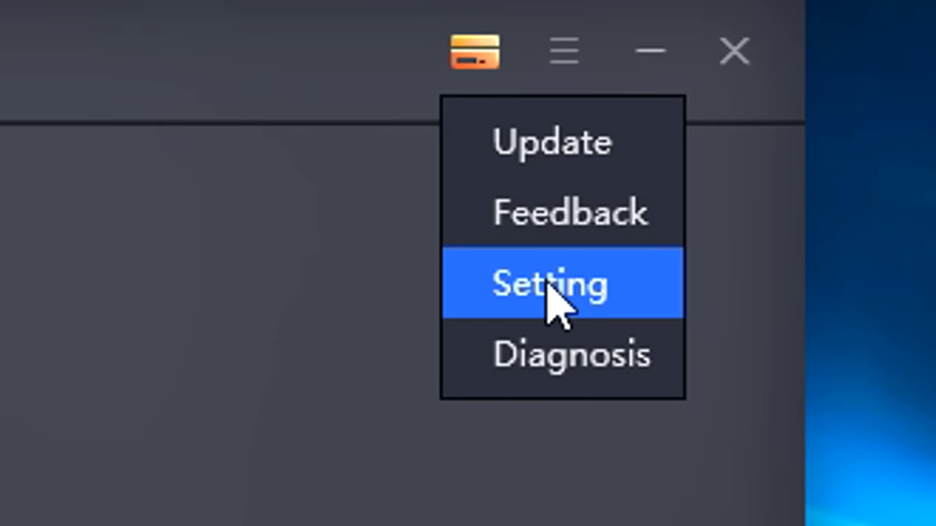
{"action": "left_click", "coordinate": [548, 287]}
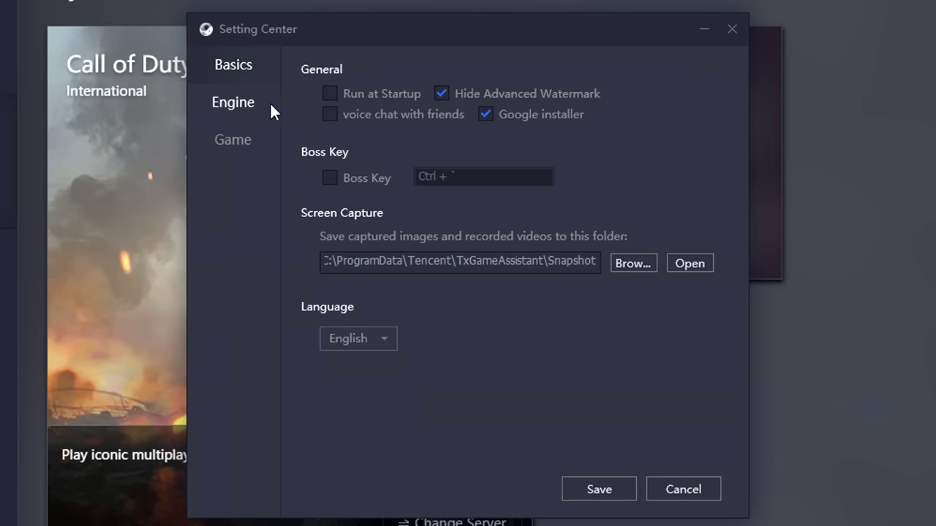
{"action": "left_click", "coordinate": [225, 104]}
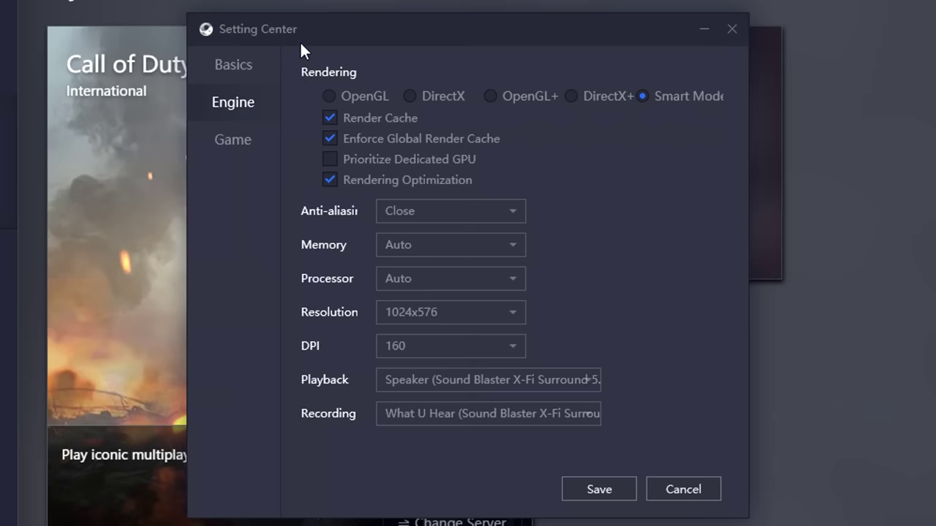
Step: Keep Smart Mode rendering, turning Prioritize Dedicated GPU on and then back off
{"action": "left_click", "coordinate": [641, 94]}
{"action": "mouse_move", "coordinate": [590, 99]}
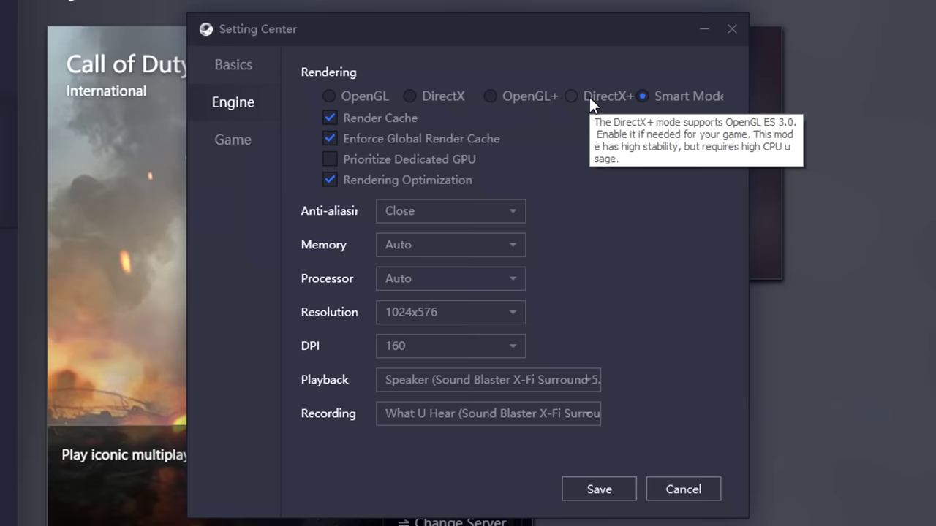
{"action": "mouse_move", "coordinate": [533, 92]}
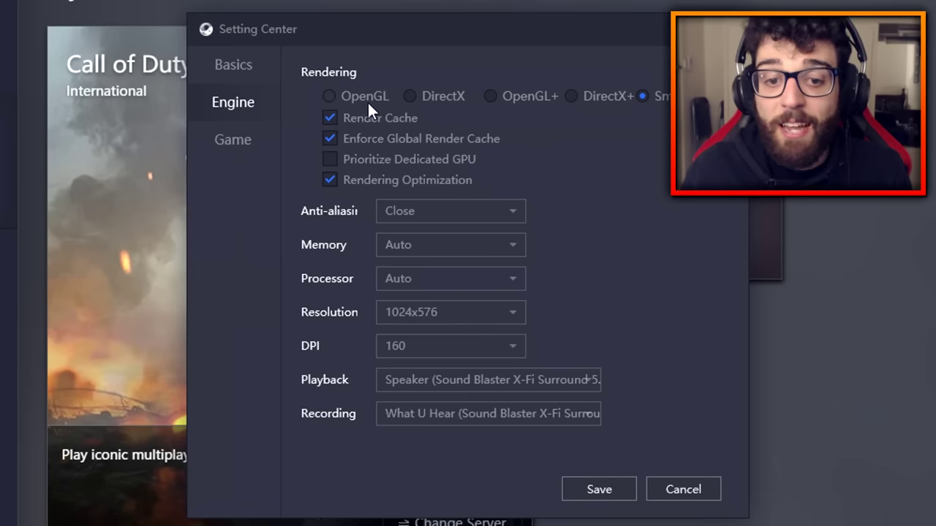
{"action": "mouse_move", "coordinate": [346, 156]}
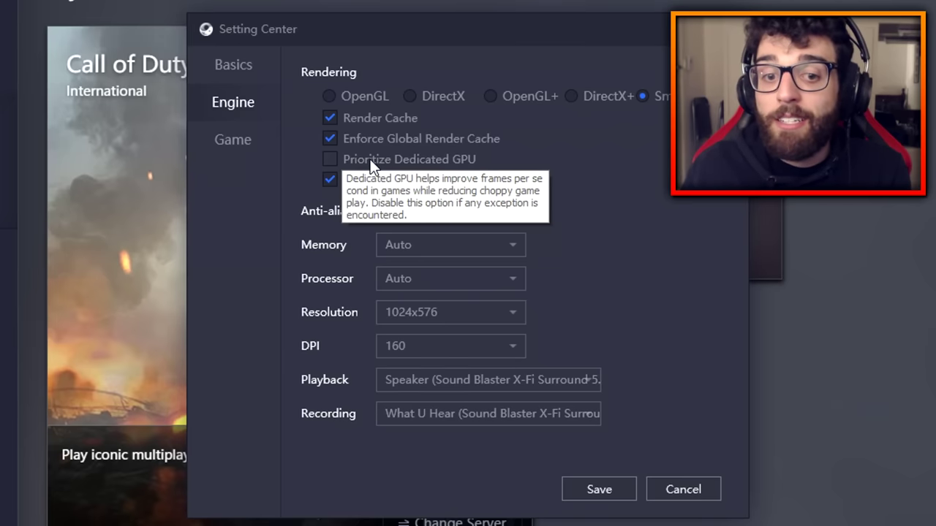
{"action": "left_click", "coordinate": [371, 161]}
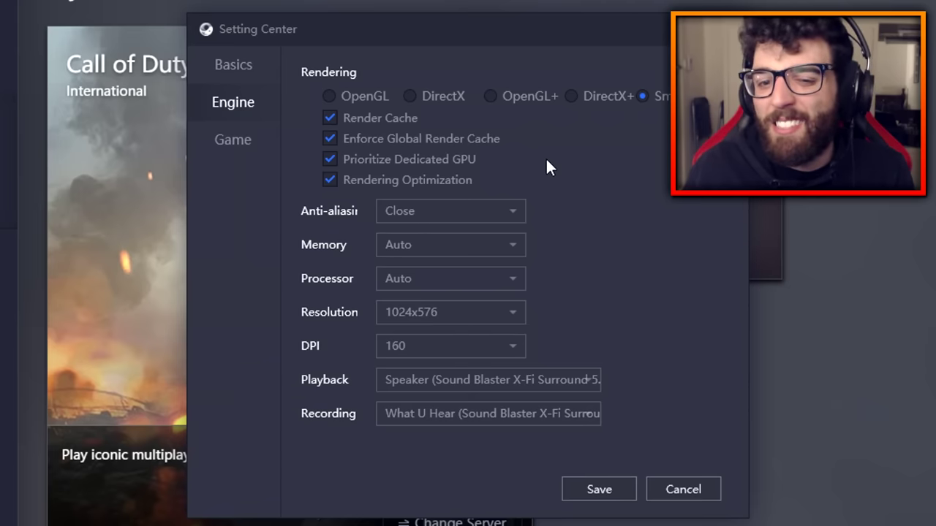
{"action": "left_click", "coordinate": [331, 158]}
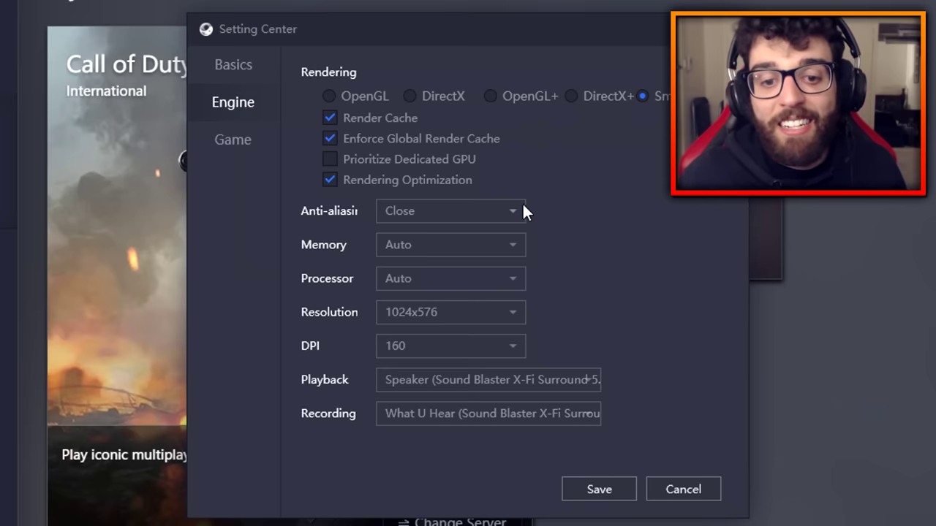
Step: Keep anti-aliasing at Close, allocate 4096MB memory and set resolution to 1920x1080
{"action": "left_click", "coordinate": [433, 210]}
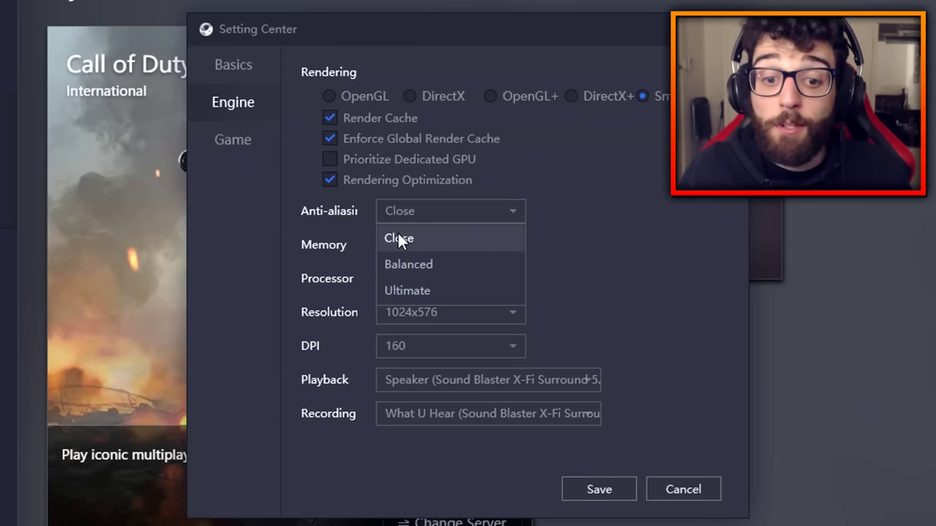
{"action": "left_click", "coordinate": [584, 214]}
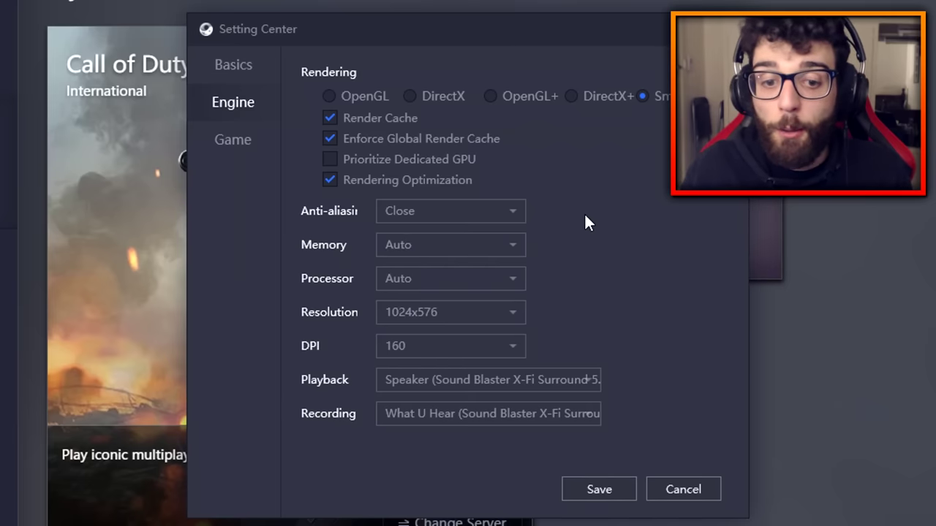
{"action": "left_click", "coordinate": [428, 247]}
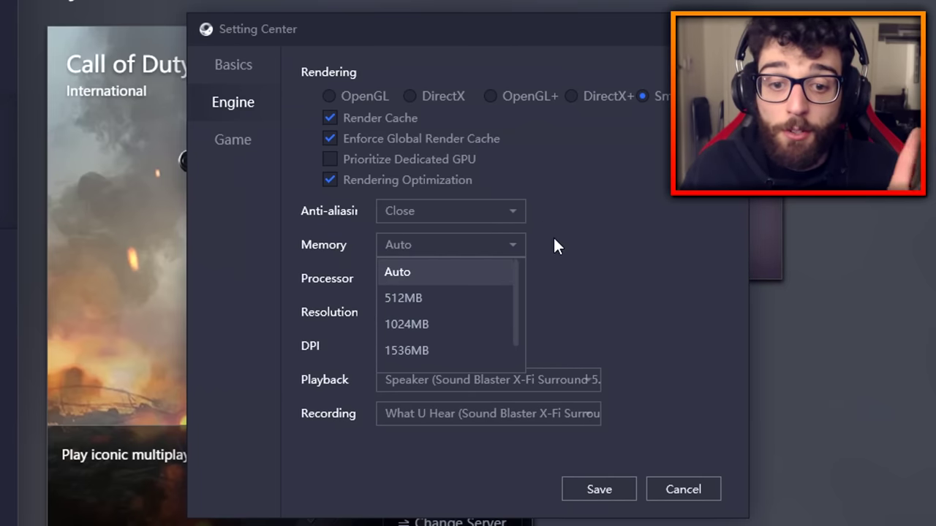
{"action": "scroll", "coordinate": [465, 292], "scroll_direction": "down", "scroll_amount": 2}
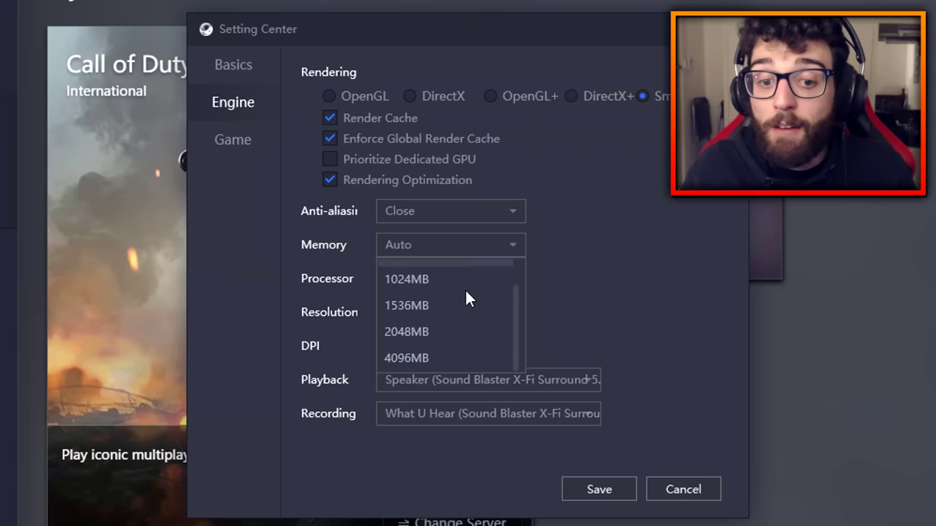
{"action": "left_click", "coordinate": [411, 358]}
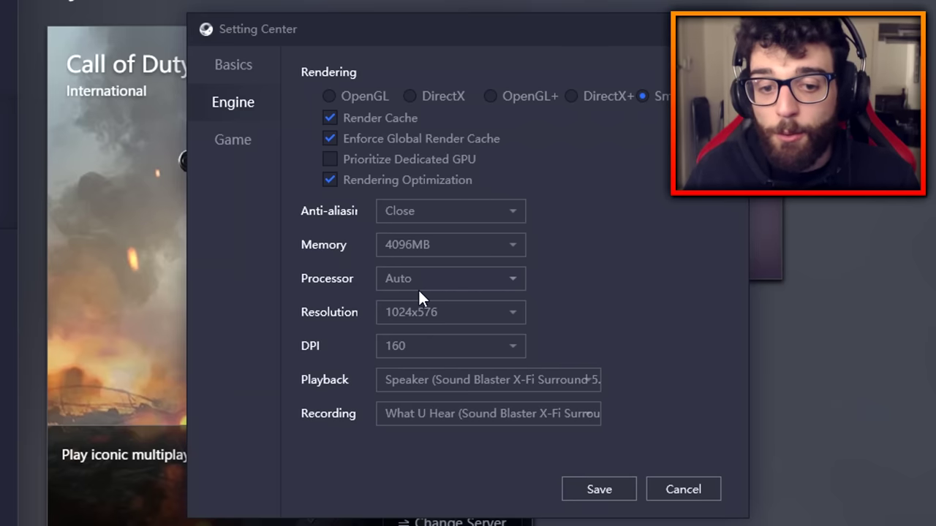
{"action": "left_click", "coordinate": [411, 316]}
{"action": "scroll", "coordinate": [438, 365], "scroll_direction": "down", "scroll_amount": 2}
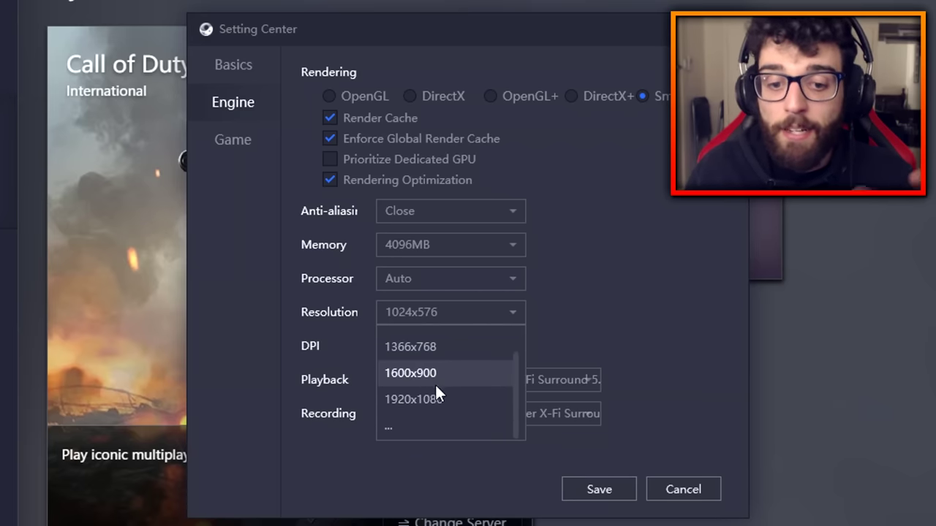
{"action": "mouse_move", "coordinate": [516, 376]}
{"action": "left_mouse_down"}
{"action": "mouse_move", "coordinate": [514, 353]}
{"action": "mouse_move", "coordinate": [505, 389]}
{"action": "left_mouse_up"}
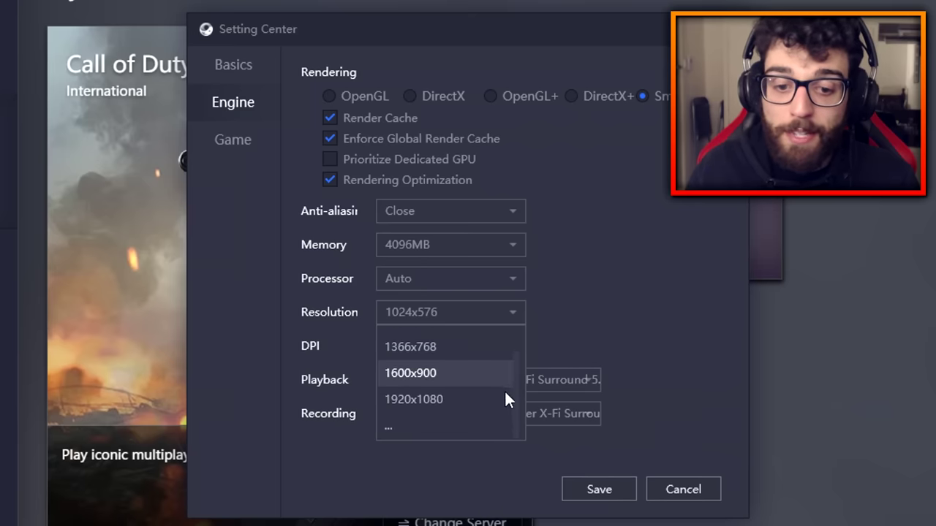
{"action": "left_click", "coordinate": [439, 402]}
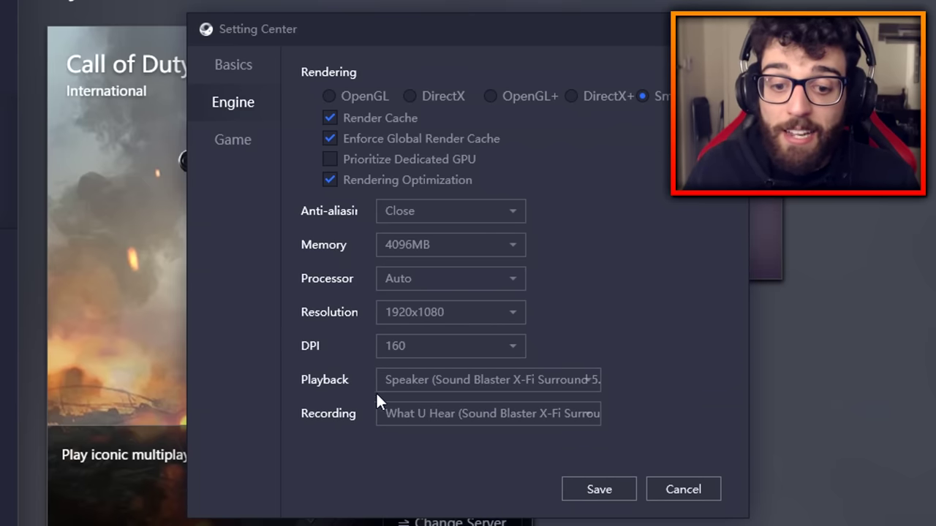
Step: Review the audio playback device options, leaving them unchanged
{"action": "left_click", "coordinate": [432, 387]}
{"action": "left_click", "coordinate": [618, 326]}
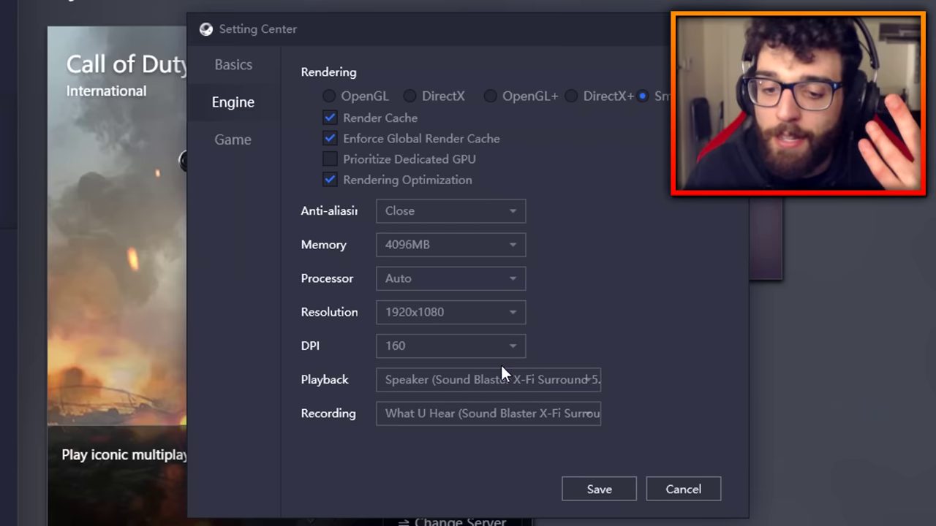
{"action": "left_click", "coordinate": [475, 381]}
{"action": "left_click", "coordinate": [476, 414]}
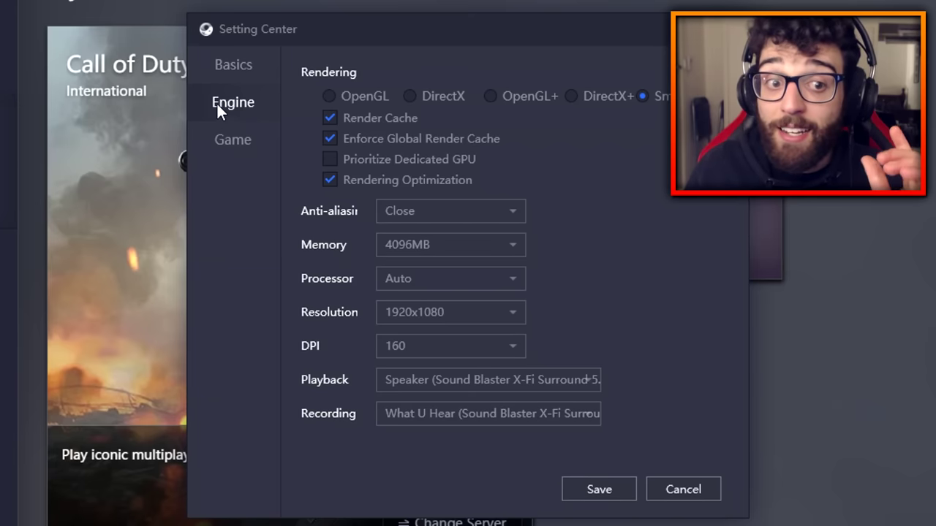
{"action": "left_click", "coordinate": [223, 145]}
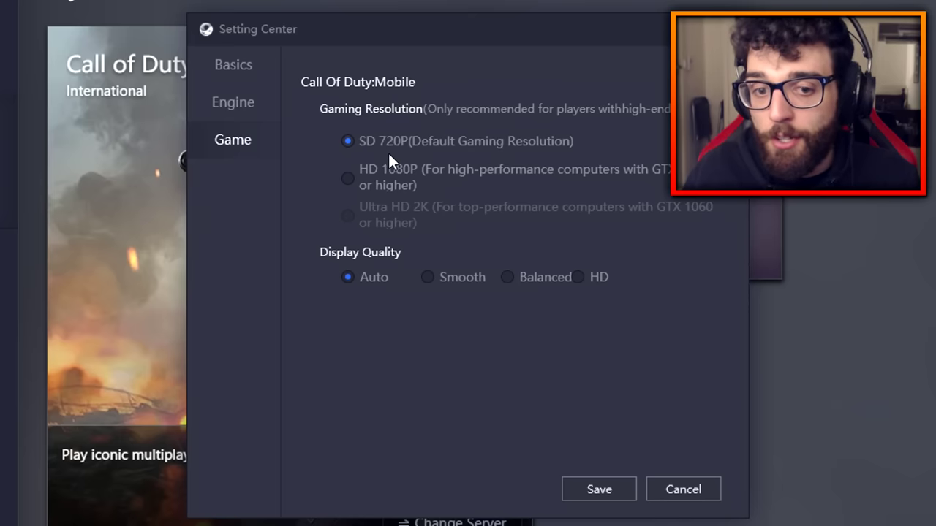
Step: Set Call of Duty Mobile's gaming resolution to HD 1080P and save the settings
{"action": "left_click", "coordinate": [348, 180]}
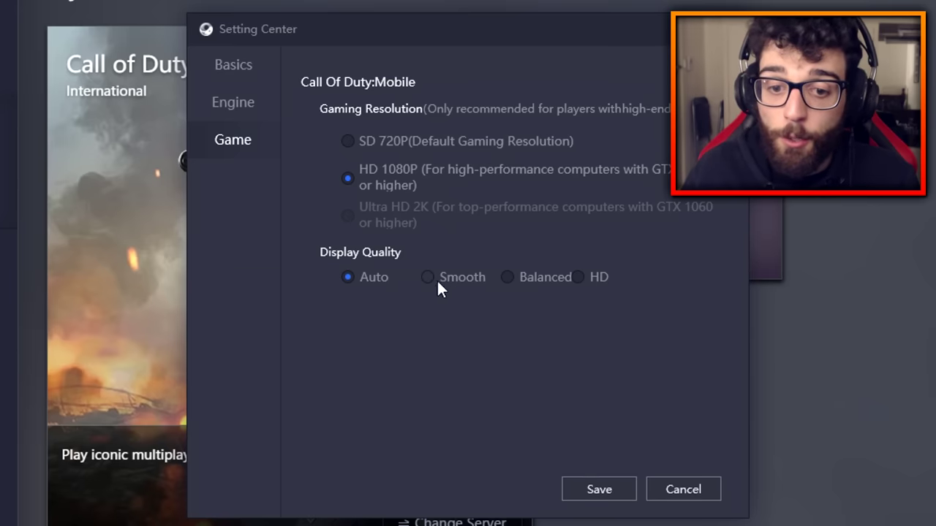
{"action": "left_click", "coordinate": [590, 491]}
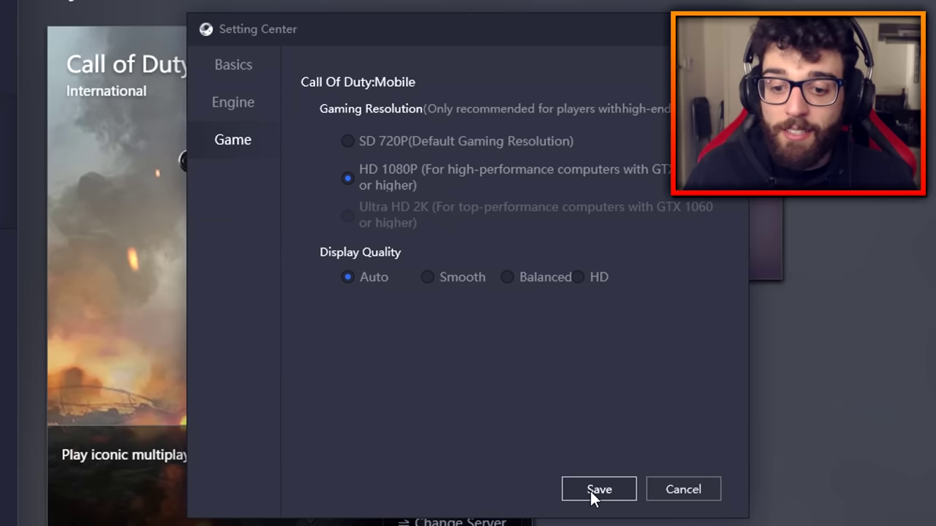
{"action": "left_click", "coordinate": [607, 305]}
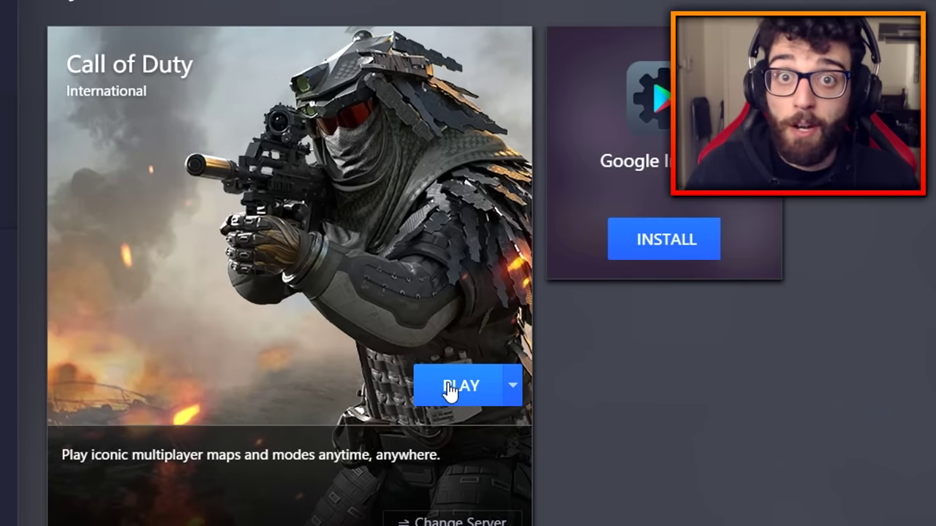
Step: Launch Call of Duty Mobile and switch it to full screen once it loads
{"action": "left_click", "coordinate": [449, 388]}
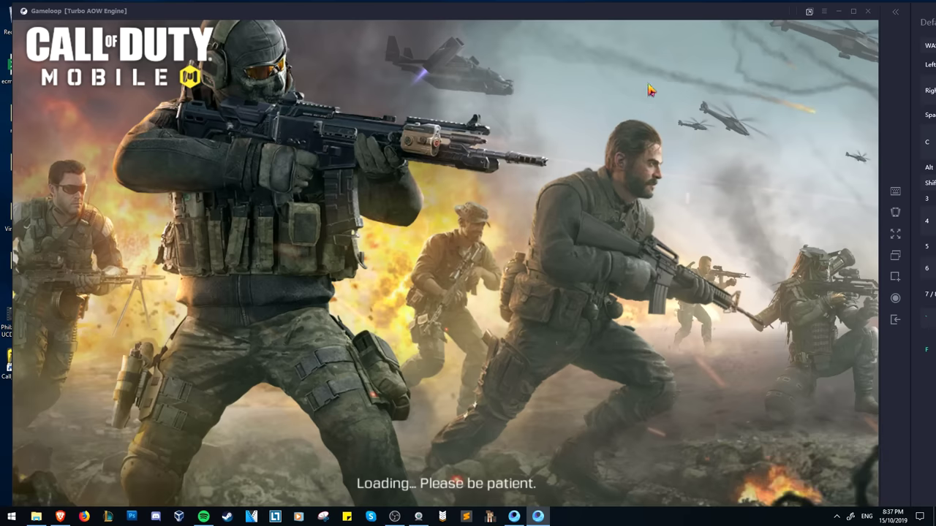
{"action": "left_click", "coordinate": [894, 235]}
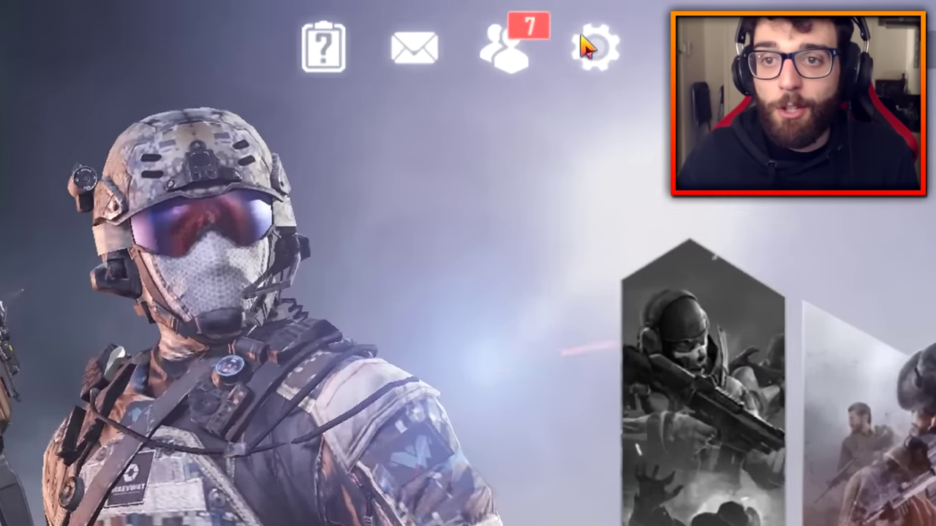
Step: Open the in-game Settings via the gear icon in the lobby
{"action": "left_click", "coordinate": [588, 47]}
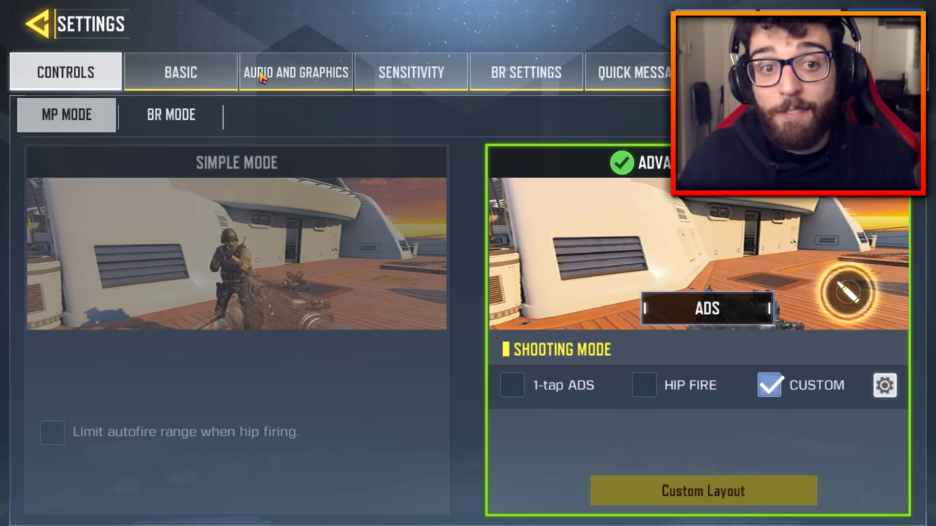
Step: Switch Aim Assist off on the Basic MP Mode settings page
{"action": "left_click", "coordinate": [189, 74]}
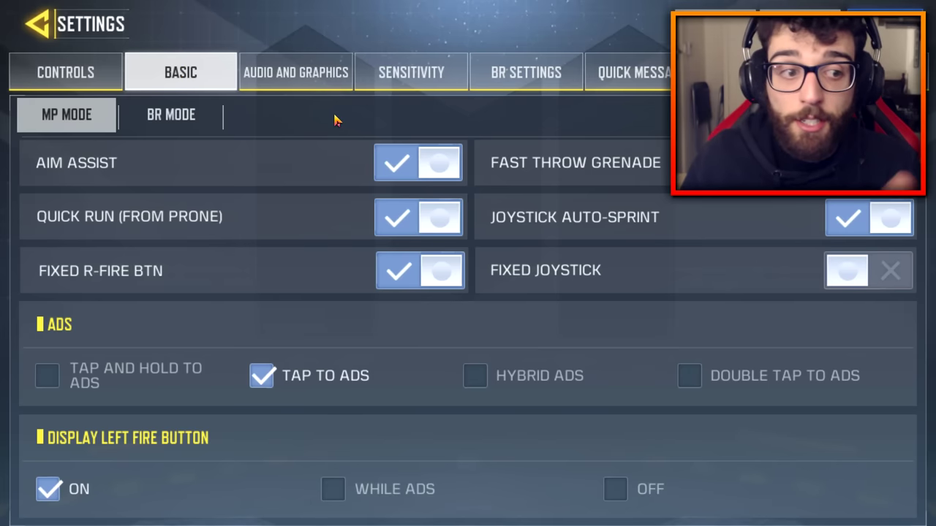
{"action": "left_click", "coordinate": [404, 165]}
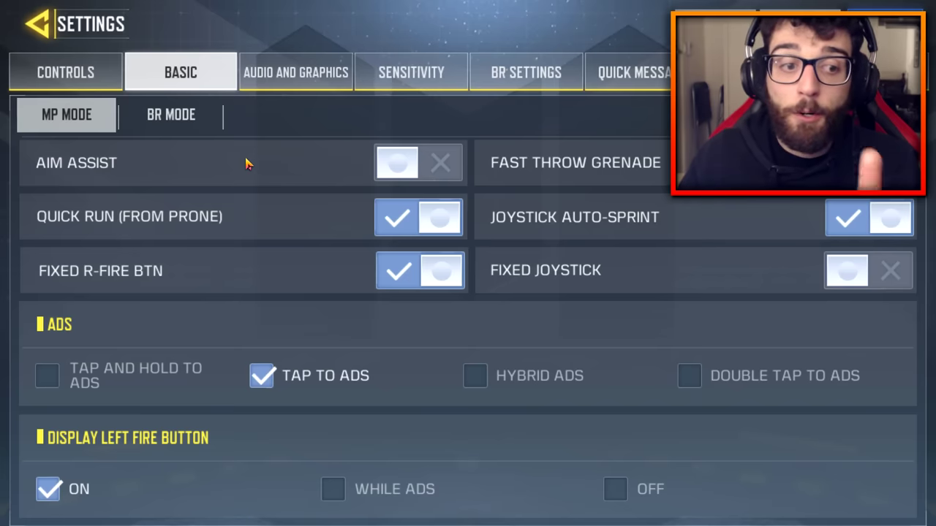
{"action": "scroll", "coordinate": [245, 203], "scroll_direction": "down", "scroll_amount": 1}
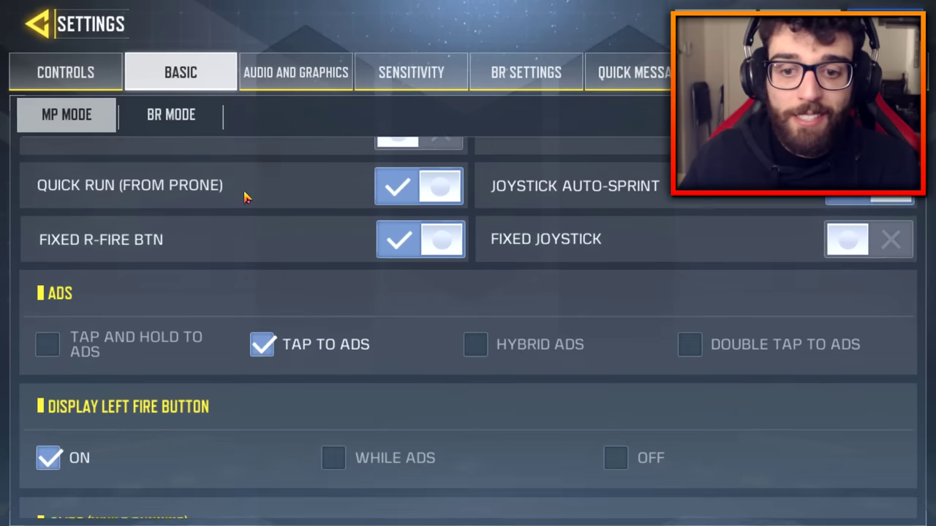